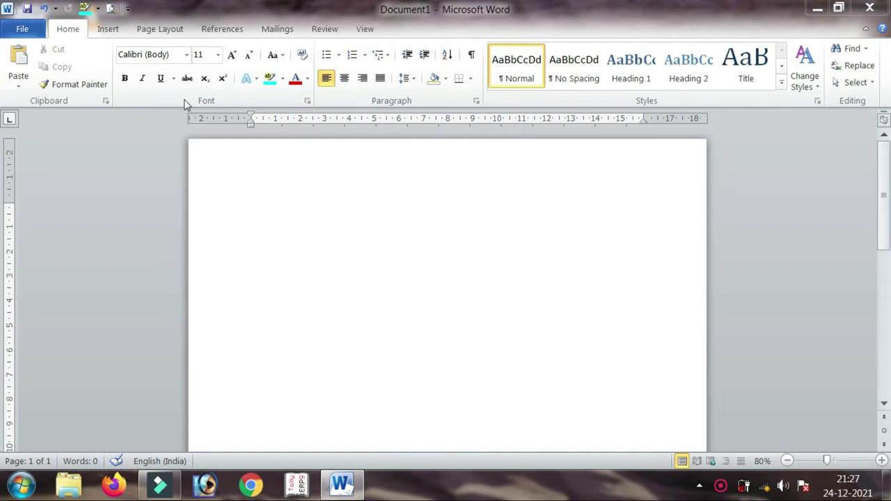
# Glance at Paste Options, then generate 185 words of sample text with =rand()
pyautogui.click(20, 85)
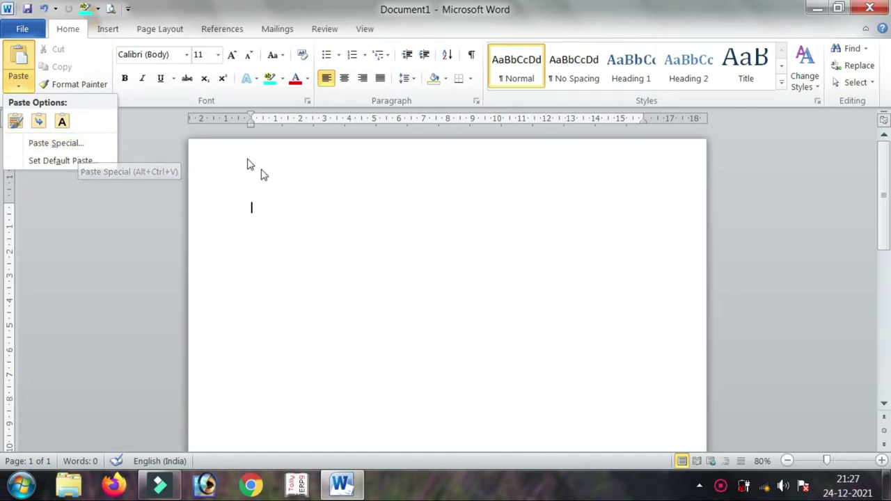
pyautogui.click(289, 197)
pyautogui.write('=rd()')
pyautogui.press('Return')
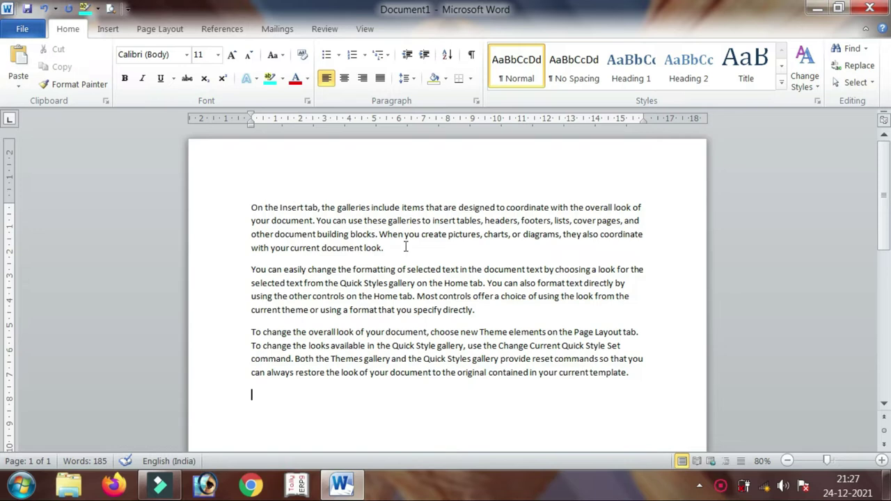
# Make the first paragraph bold and italic, leaving it without underline
pyautogui.moveTo(405, 246); pyautogui.dragTo(250, 206)
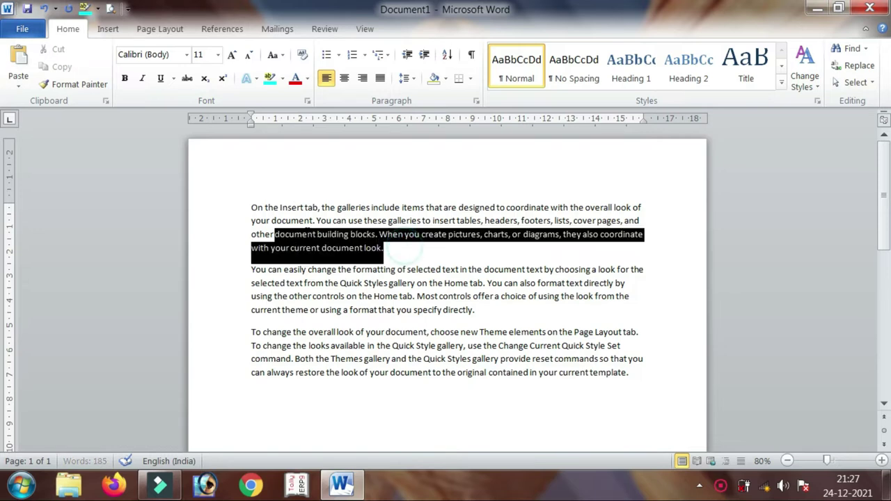
pyautogui.click(123, 79)
pyautogui.click(142, 79)
pyautogui.click(161, 79)
pyautogui.click(160, 79)
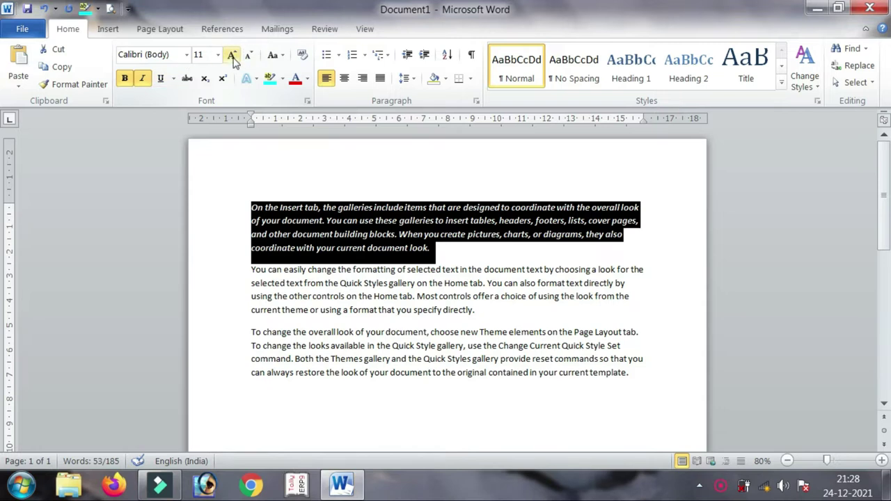
# Set the first paragraph to Bookman Old Style at size 14
pyautogui.doubleClick(234, 62)
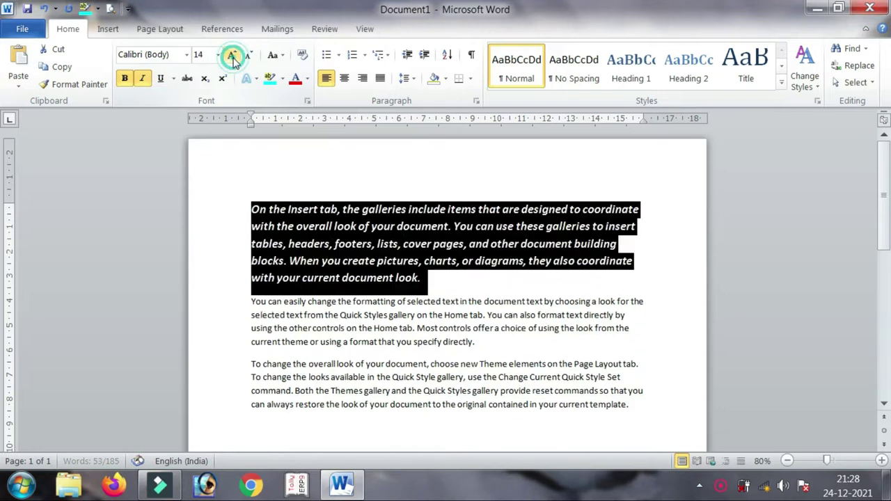
pyautogui.click(187, 55)
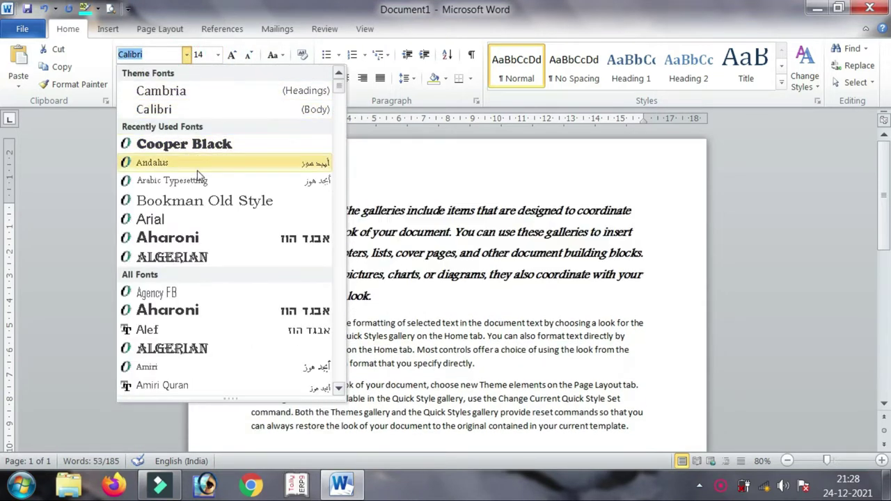
pyautogui.click(197, 204)
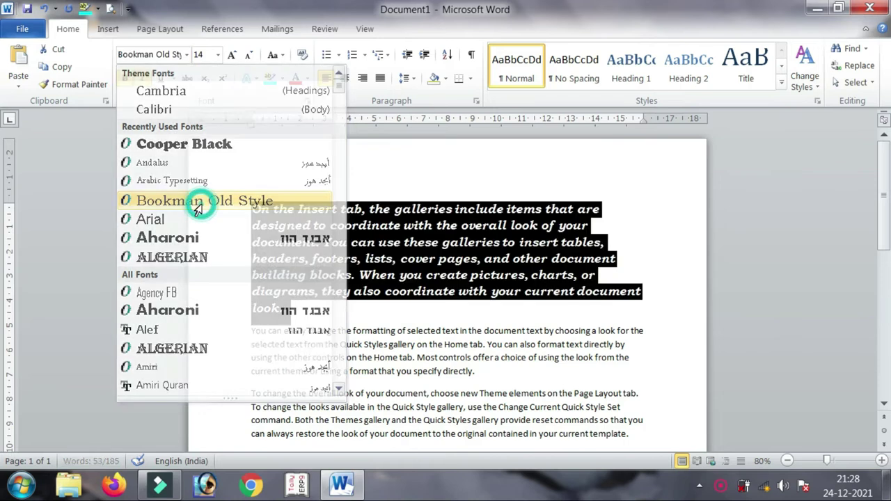
pyautogui.click(511, 207)
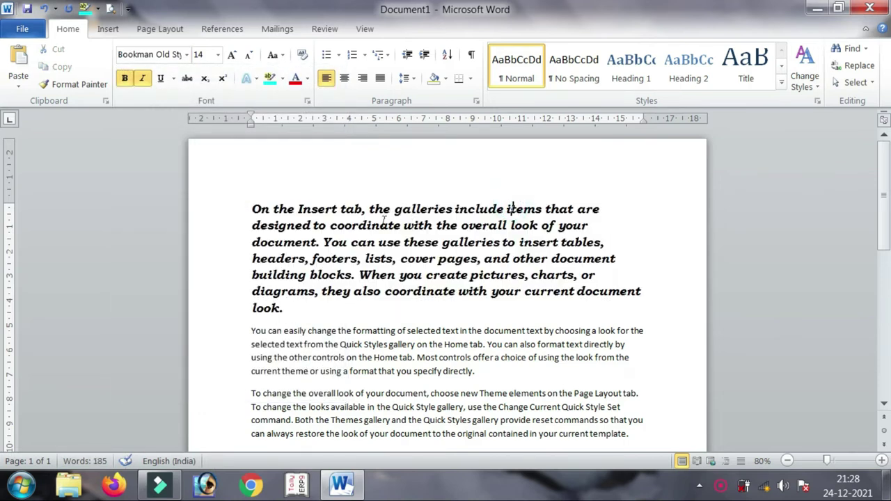
pyautogui.scroll(-1, 430, 223)
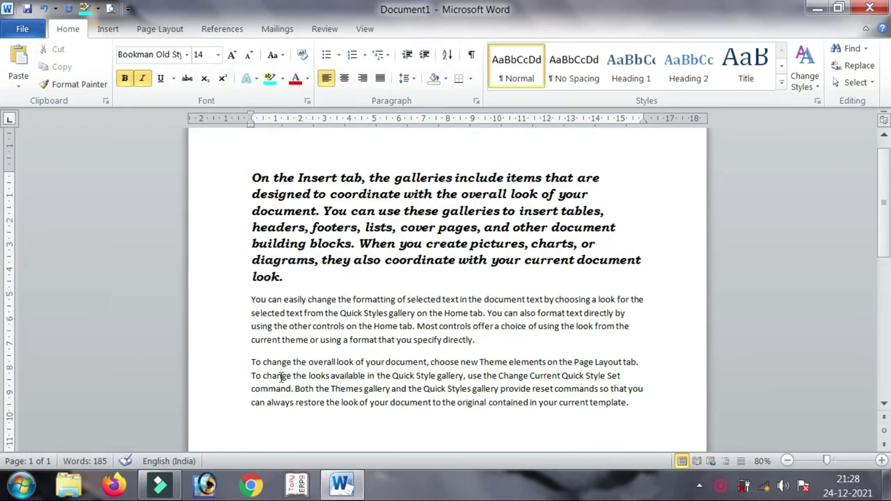
pyautogui.moveTo(236, 342); pyautogui.dragTo(429, 409)
pyautogui.click(427, 389)
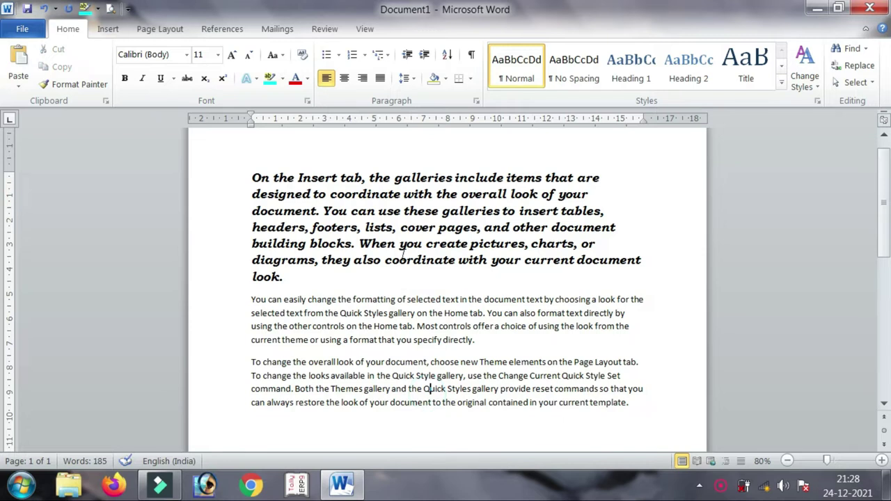
pyautogui.moveTo(394, 194); pyautogui.dragTo(458, 194)
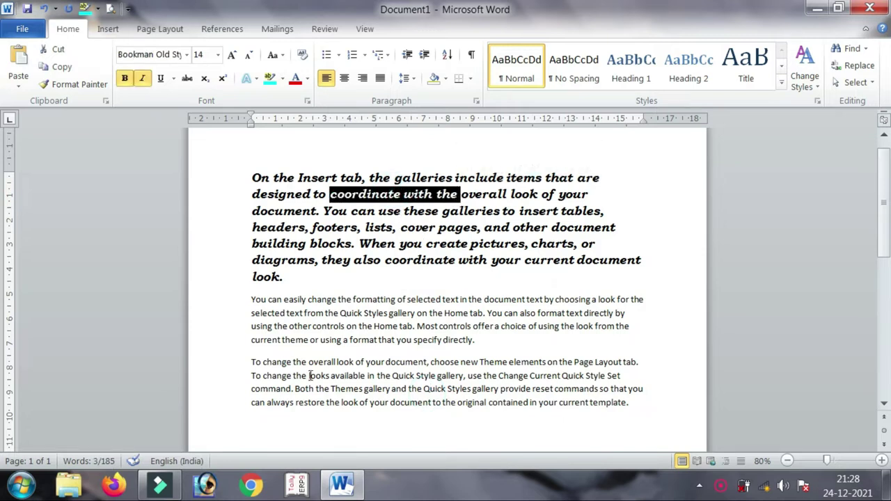
pyautogui.moveTo(220, 365); pyautogui.dragTo(230, 404)
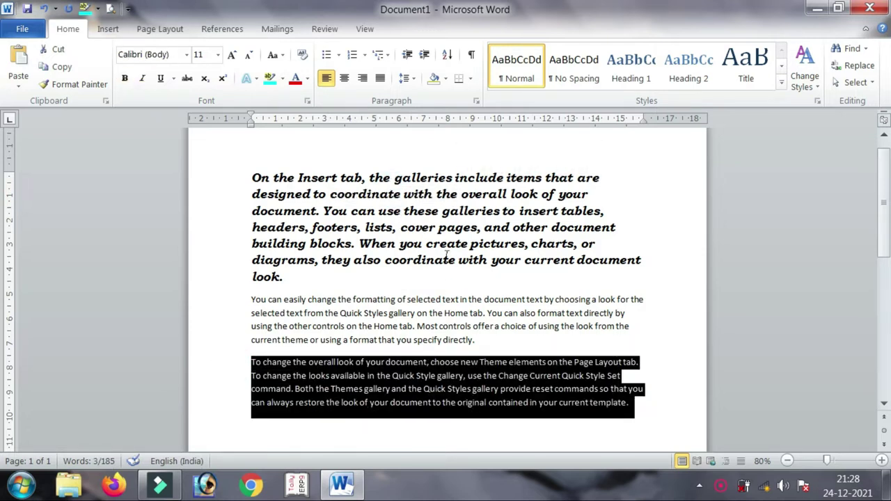
pyautogui.click(431, 224)
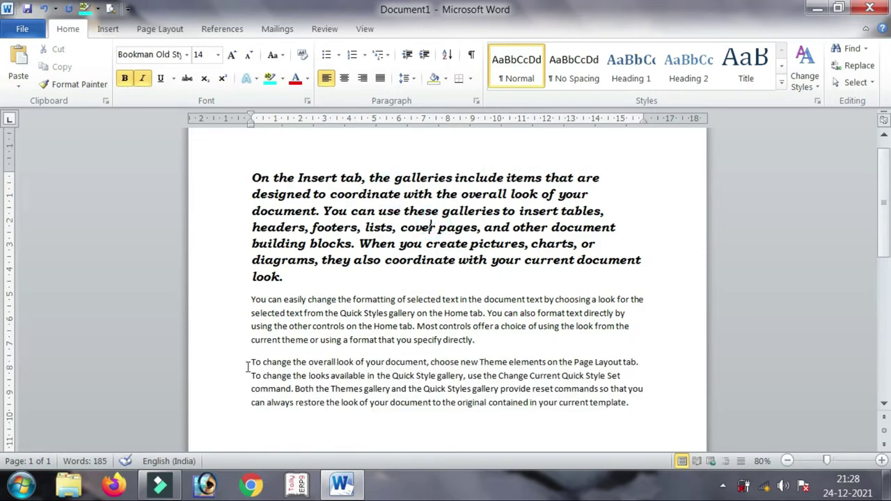
pyautogui.moveTo(247, 368); pyautogui.dragTo(629, 408)
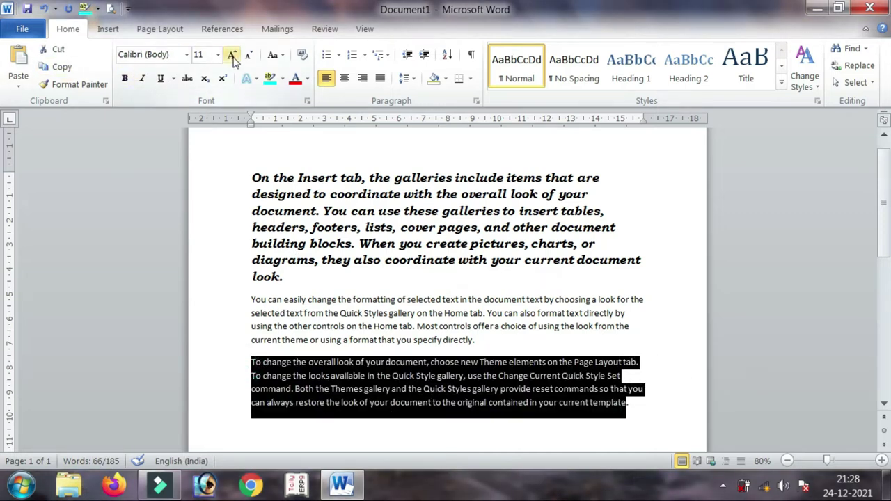
pyautogui.click(355, 170)
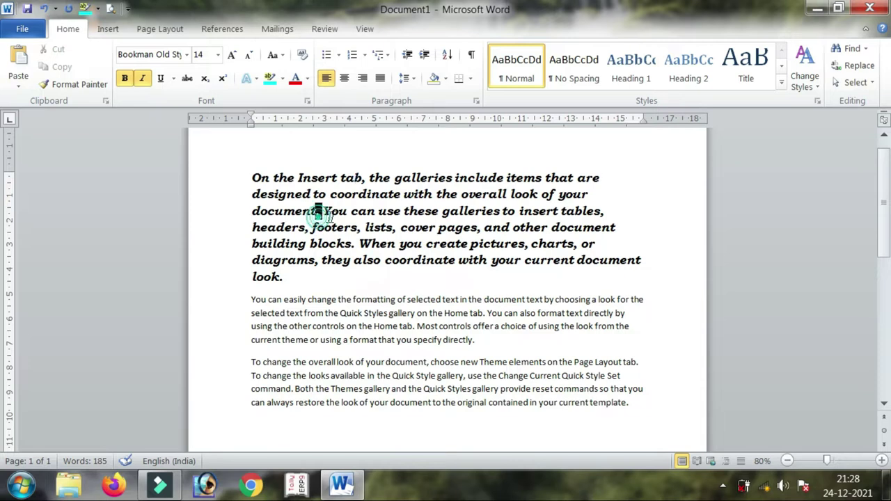
pyautogui.moveTo(315, 211); pyautogui.dragTo(402, 222)
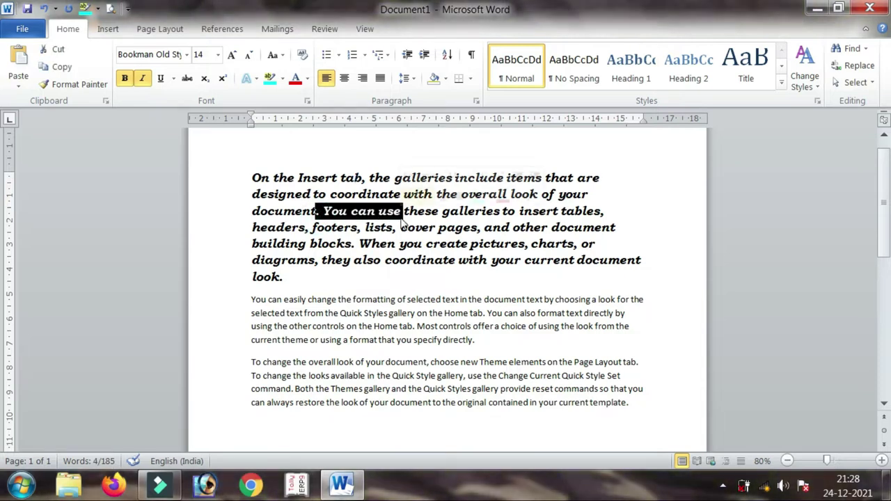
# Copy the bold italic Bookman formatting with Format Painter onto the third paragraph
pyautogui.click(78, 86)
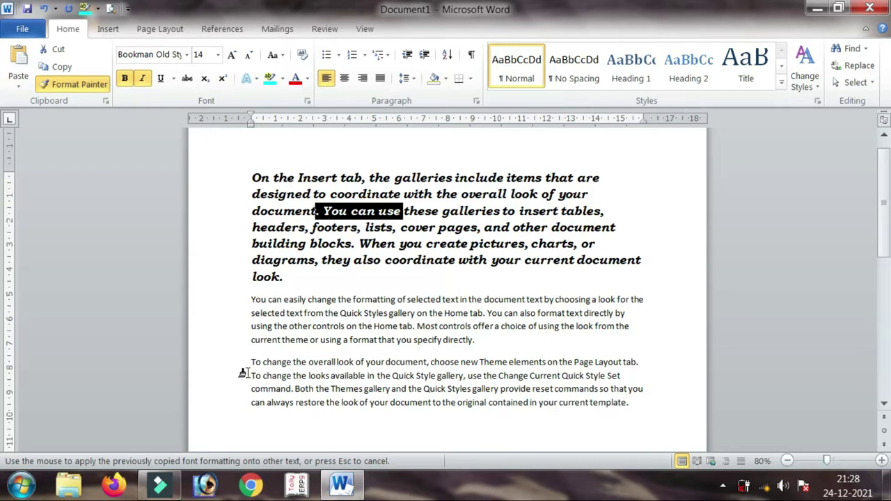
pyautogui.moveTo(243, 368); pyautogui.dragTo(630, 402)
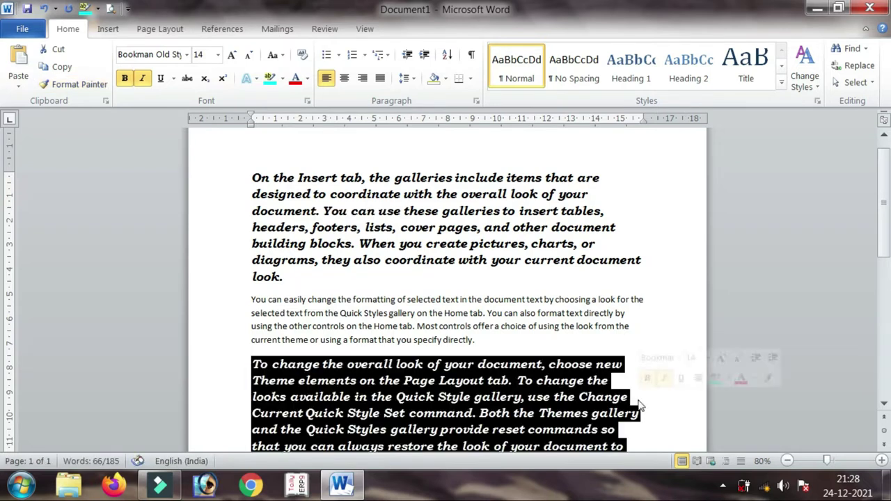
pyautogui.click(435, 394)
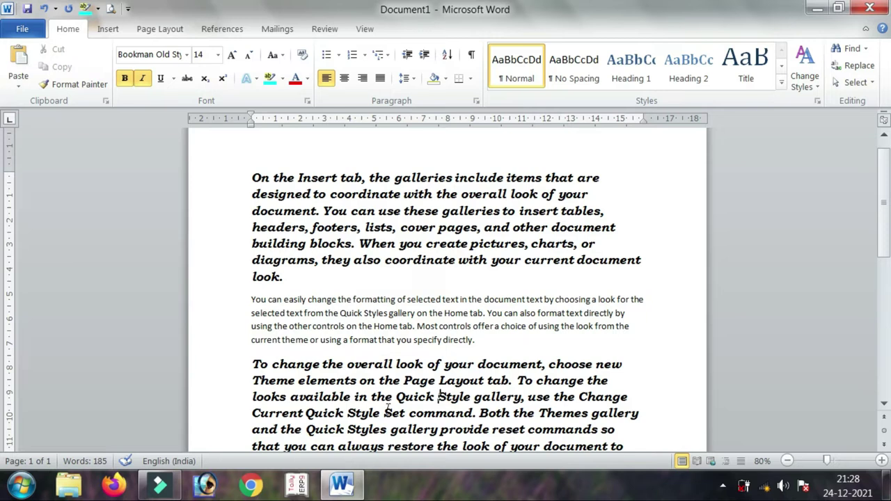
# Reset the first paragraph to plain Calibri 11 by painting the second paragraph's formatting onto it
pyautogui.moveTo(407, 313); pyautogui.dragTo(470, 313)
pyautogui.click(79, 85)
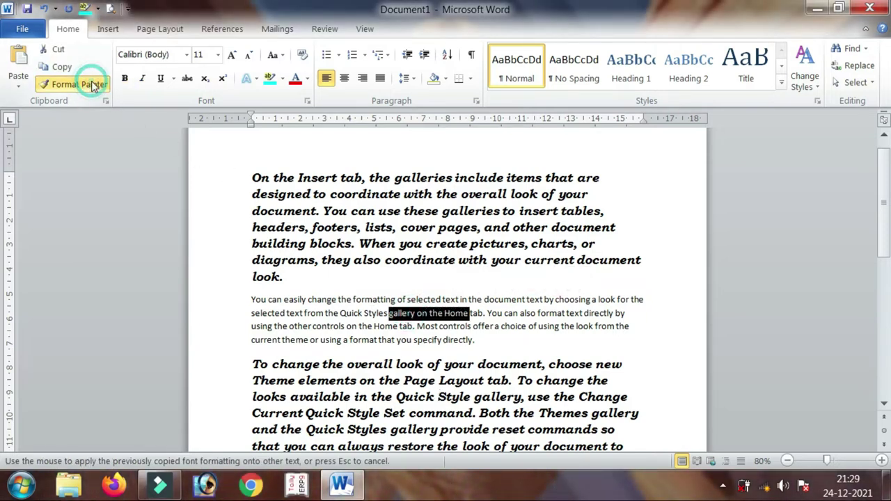
pyautogui.moveTo(618, 267)
pyautogui.mouseDown()
pyautogui.moveTo(407, 156)
pyautogui.moveTo(224, 151)
pyautogui.mouseUp()
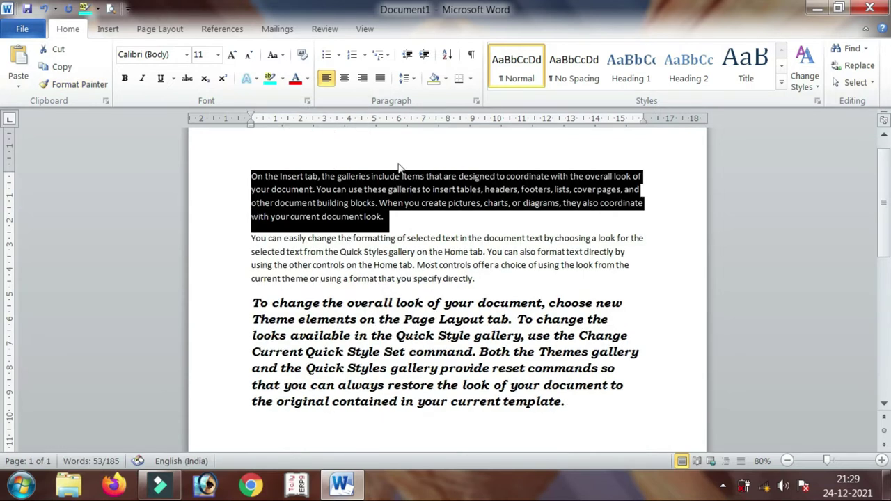
pyautogui.click(448, 184)
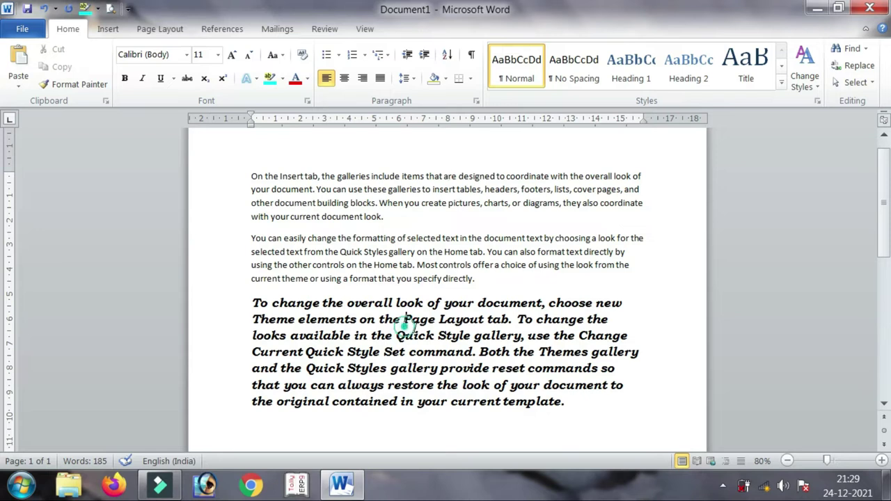
# Copy the third paragraph's formatting with Ctrl+Shift+C and apply it to the first with Ctrl+Shift+V
pyautogui.moveTo(403, 321); pyautogui.dragTo(472, 337)
pyautogui.hotkey('ctrl', 'shift', 'c')
pyautogui.hotkey('ctrl', 'shift', 'v')
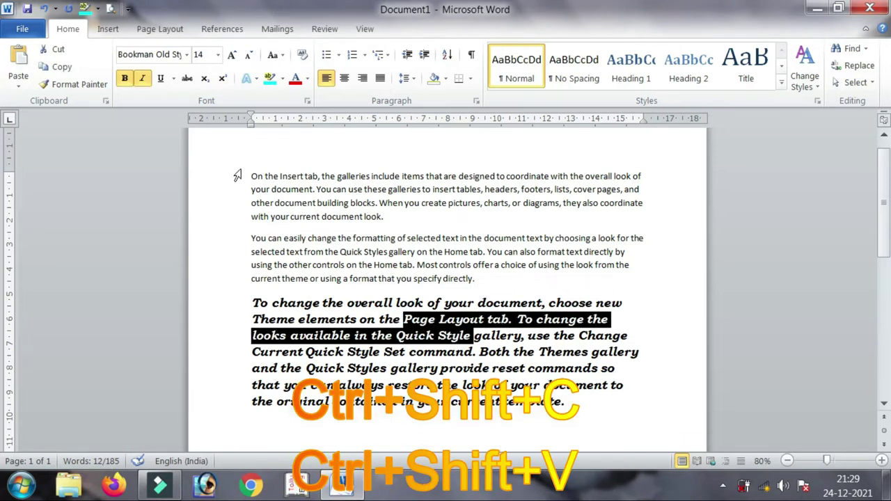
pyautogui.moveTo(251, 176); pyautogui.dragTo(391, 218)
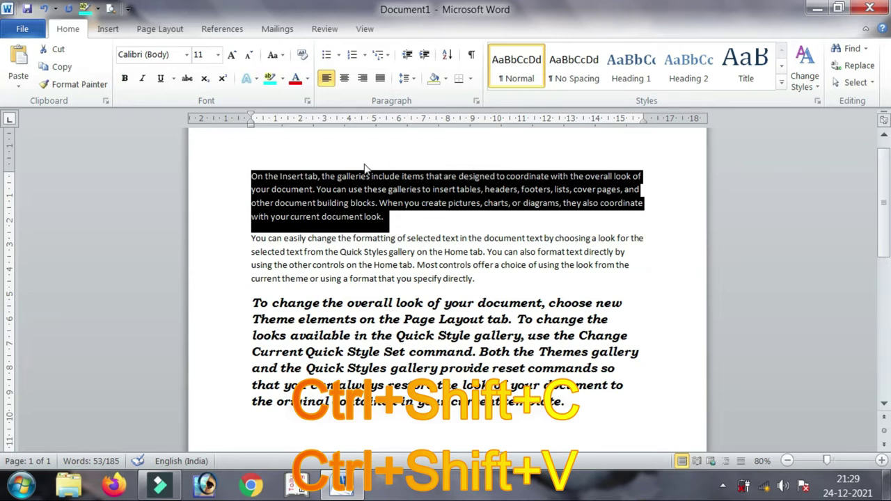
pyautogui.hotkey('ctrl', 'shift', 'v')
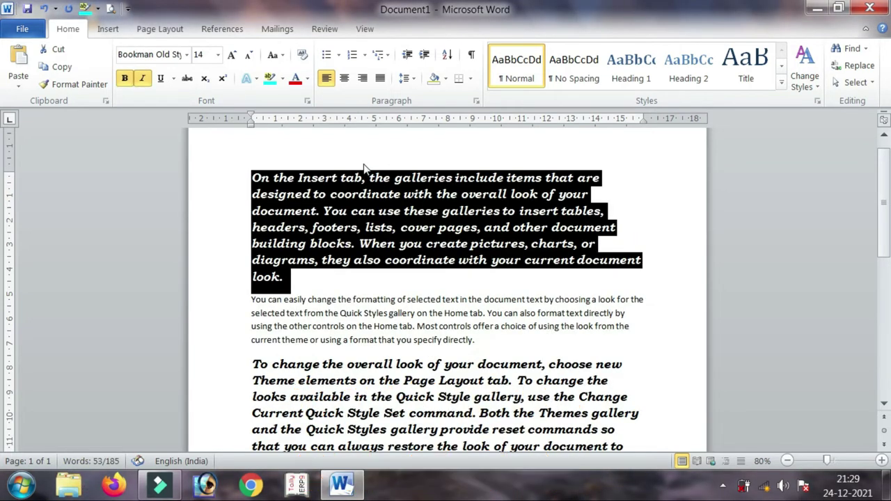
# Cut the first paragraph, paste it repeatedly up to 503 words, then delete all text
pyautogui.click(74, 84)
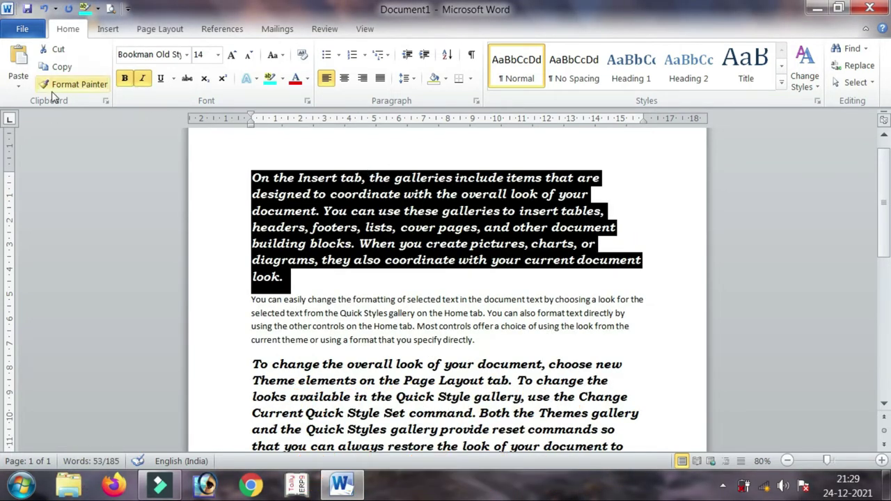
pyautogui.press('Escape')
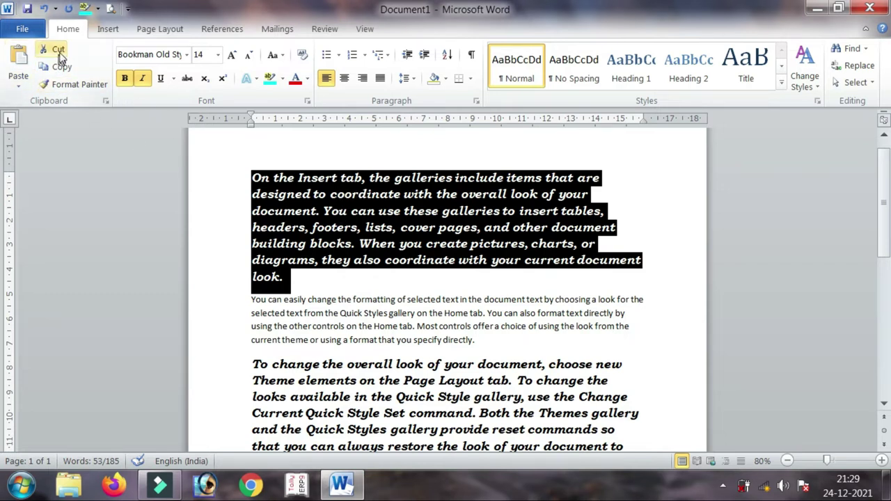
pyautogui.click(52, 49)
pyautogui.click(20, 57)
pyautogui.click(21, 57)
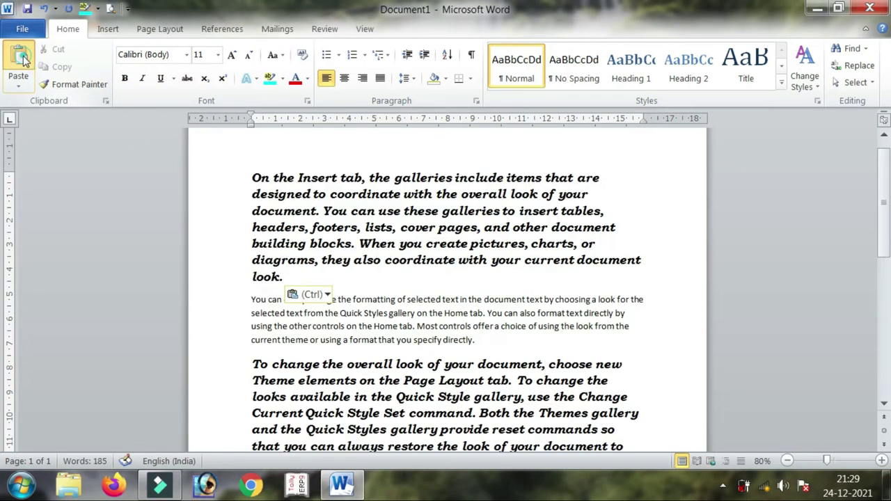
pyautogui.click(21, 57)
pyautogui.click(21, 57)
pyautogui.click(21, 57)
pyautogui.click(21, 57)
pyautogui.click(20, 57)
pyautogui.click(21, 57)
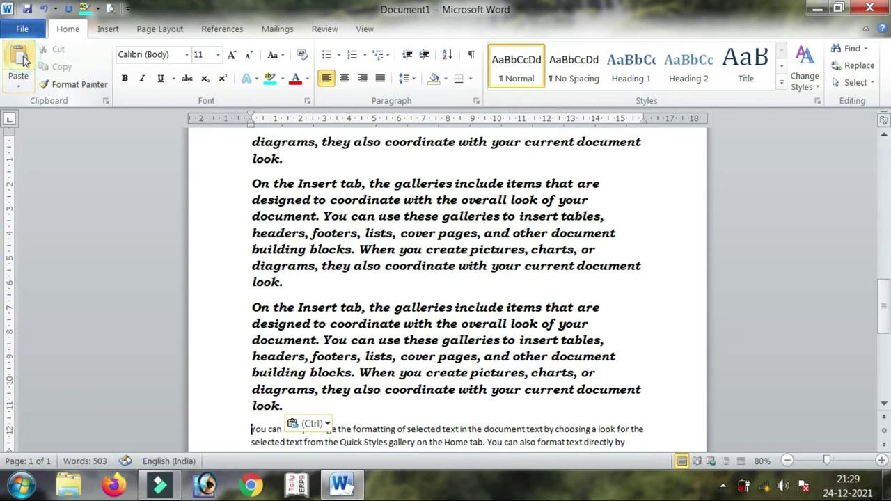
pyautogui.hotkey('ctrl', 'a')
pyautogui.press('Delete')
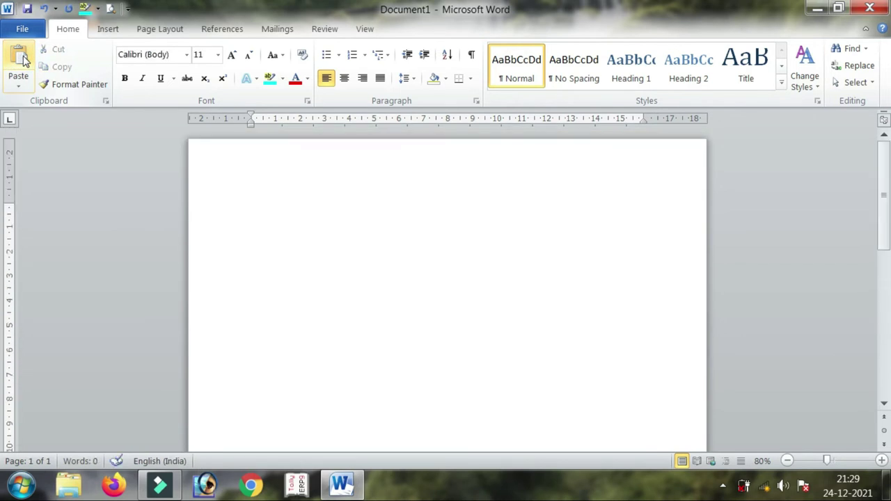
# Type TIKTIK, select it, and grow it from 11 to 150 pt with Ctrl+Shift+>
pyautogui.write('T')
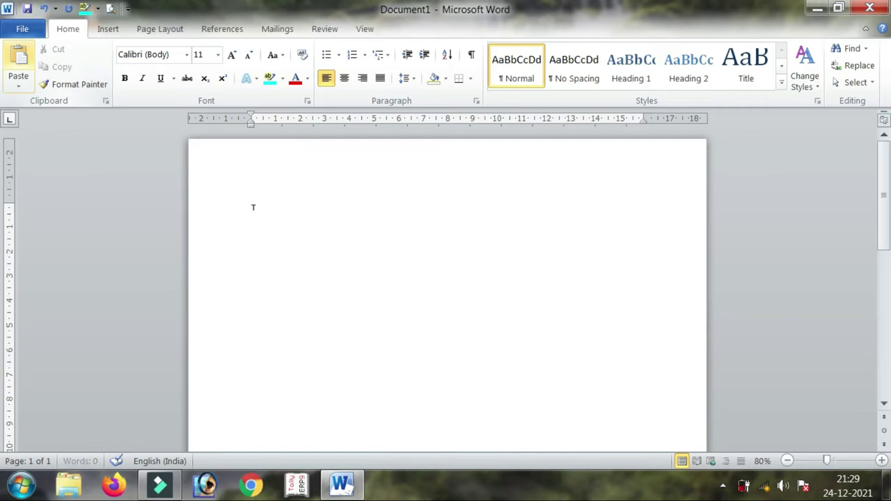
pyautogui.write('IKTIK')
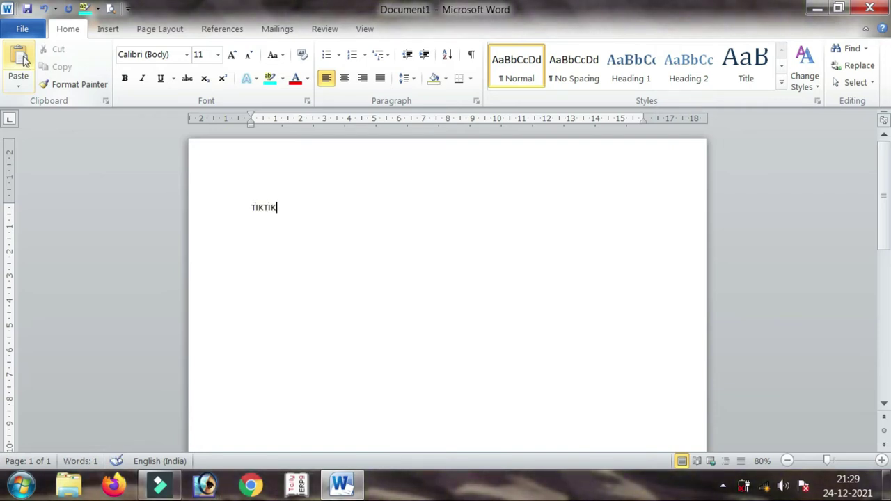
pyautogui.hotkey('ctrl', 'a')
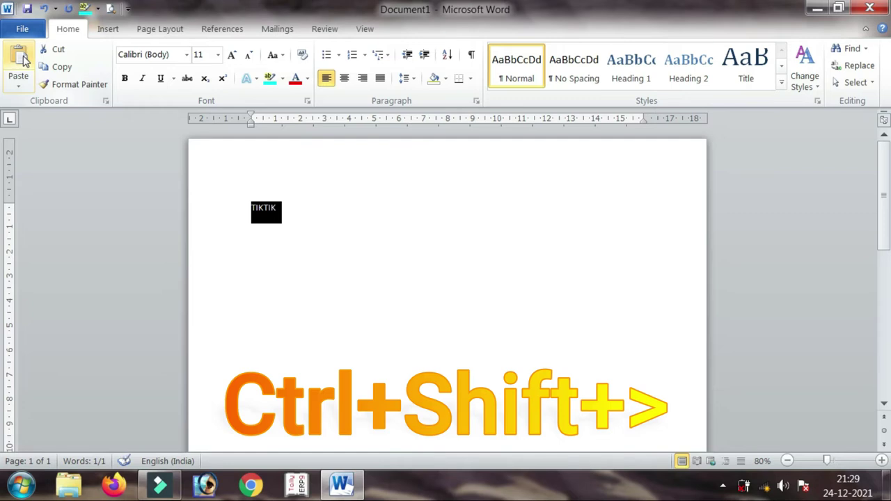
pyautogui.hotkey('ctrl', 'shift', '.')
pyautogui.hotkey('ctrl', 'shift', '.')
pyautogui.hotkey('ctrl', 'shift', '.')
pyautogui.hotkey('ctrl', 'shift', '.')
pyautogui.hotkey('ctrl', 'shift', '.')
pyautogui.hotkey('ctrl', 'shift', '.')
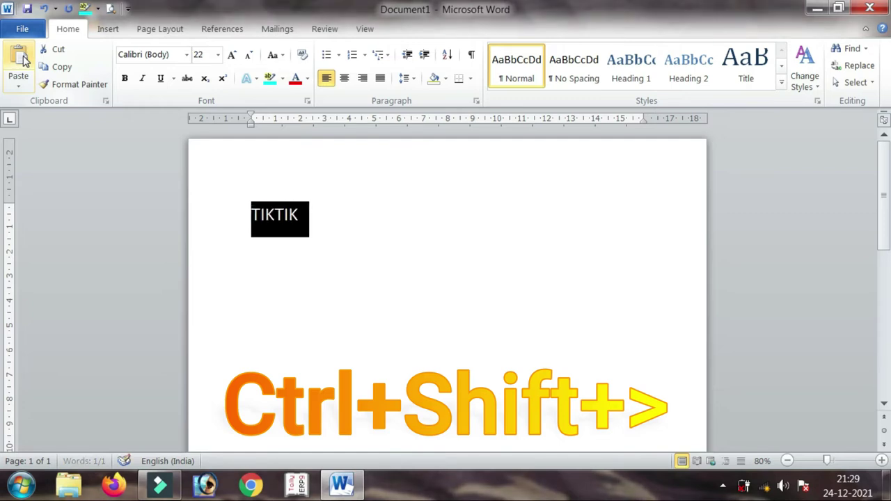
pyautogui.hotkey('ctrl', 'shift', '.')
pyautogui.hotkey('ctrl', 'shift', '.')
pyautogui.hotkey('ctrl', 'shift', '.')
pyautogui.hotkey('ctrl', 'shift', '.')
pyautogui.hotkey('ctrl', 'shift', '.')
pyautogui.hotkey('ctrl', 'shift', '.')
pyautogui.hotkey('ctrl', 'shift', '.')
pyautogui.hotkey('ctrl', 'shift', '.')
pyautogui.hotkey('ctrl', 'shift', '.')
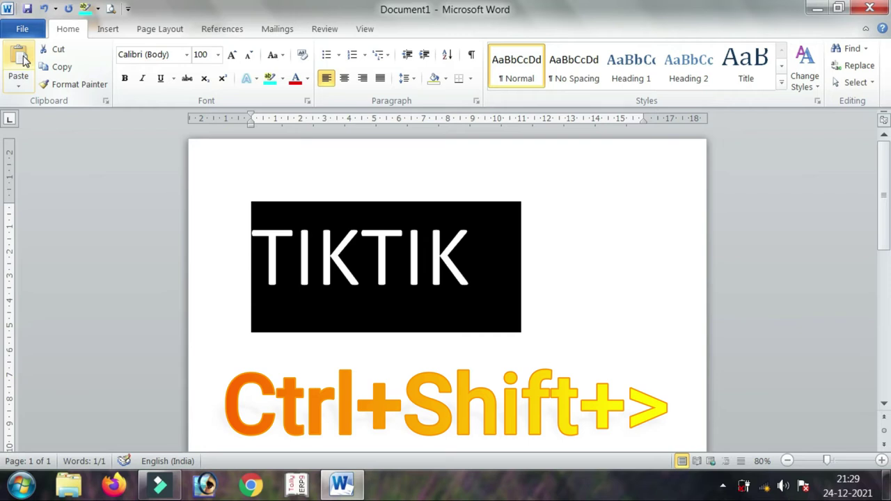
pyautogui.hotkey('ctrl', 'shift', '.')
pyautogui.hotkey('ctrl', 'shift', '.')
pyautogui.hotkey('ctrl', 'shift', '.')
pyautogui.hotkey('ctrl', 'shift', '.')
pyautogui.hotkey('ctrl', 'shift', '.')
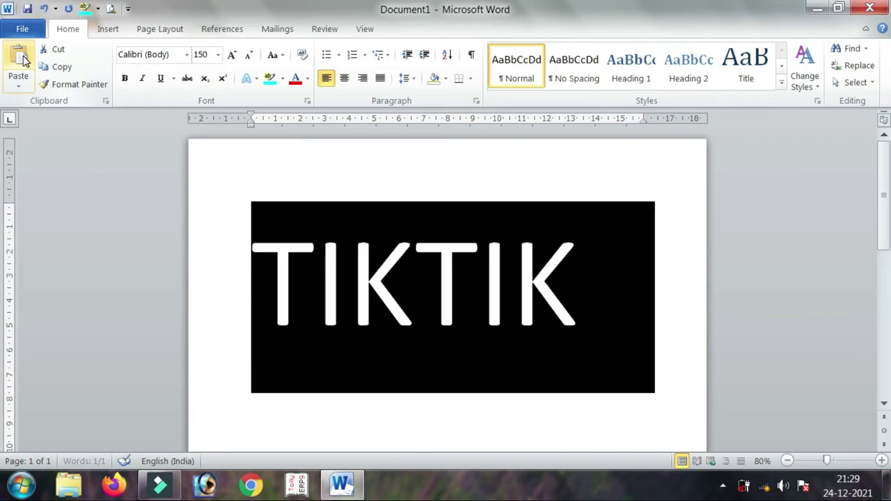
pyautogui.hotkey('ctrl', 'shift', '.')
pyautogui.hotkey('ctrl', 'shift', '.')
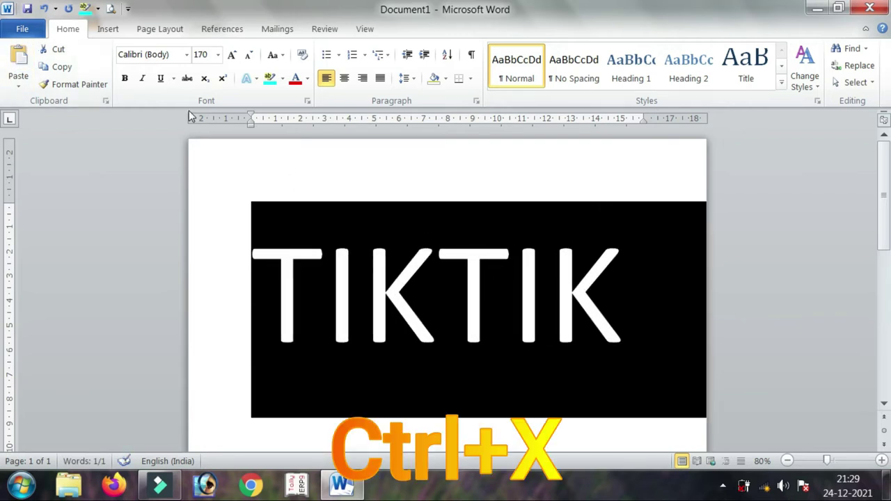
# Cut TIKTIK and paste it back as a Picture (Enhanced Metafile) via Paste Special
pyautogui.click(57, 50)
pyautogui.click(20, 85)
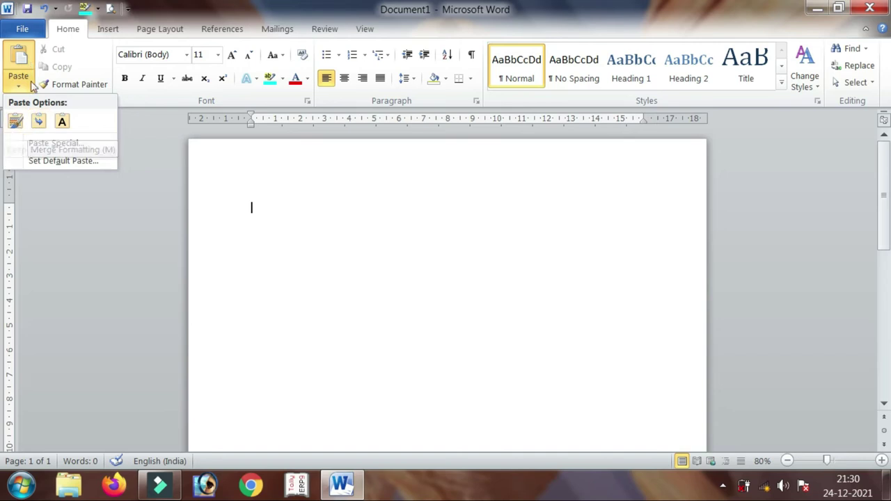
pyautogui.click(57, 144)
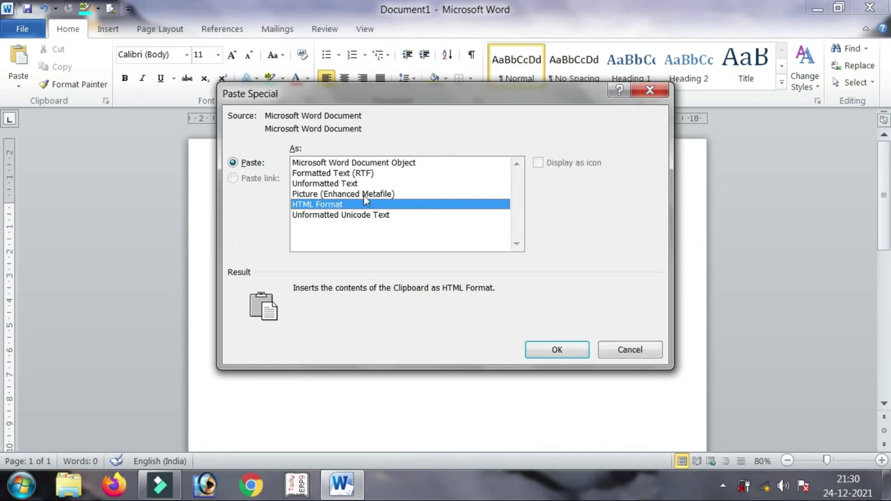
pyautogui.click(323, 195)
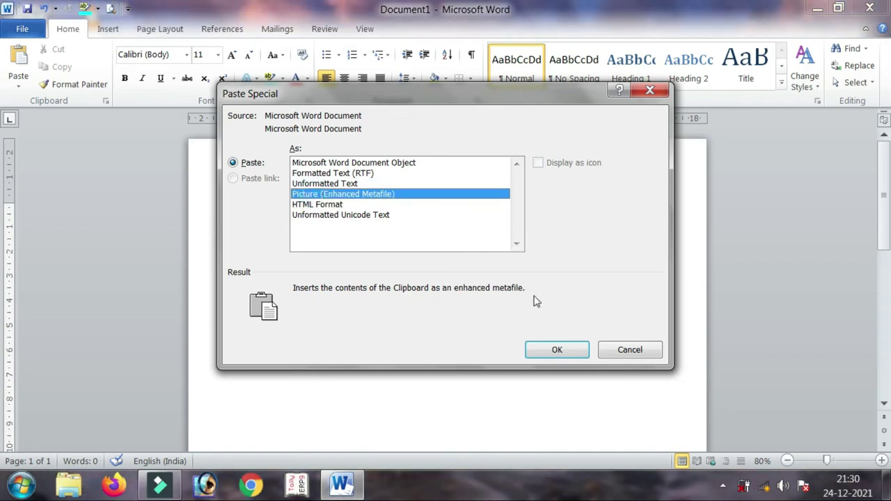
pyautogui.click(554, 349)
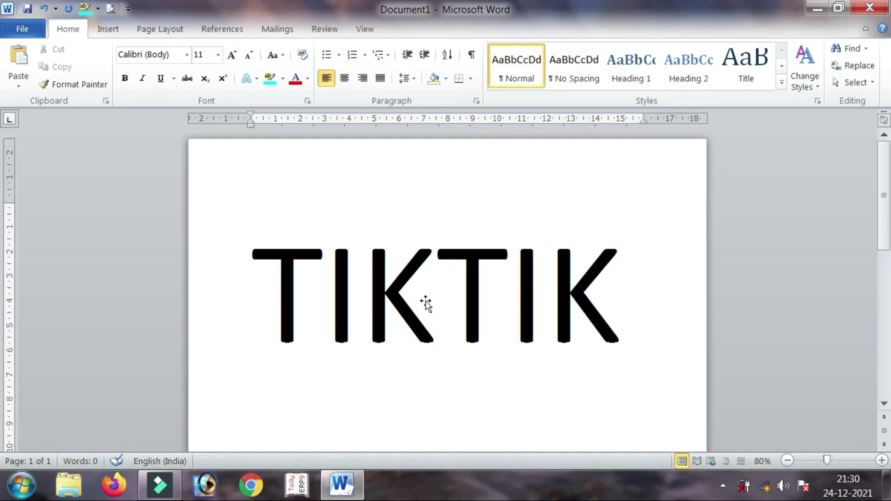
# Drag the picture's left handle past its right edge to mirror TIKTIK, then widen it
pyautogui.click(390, 296)
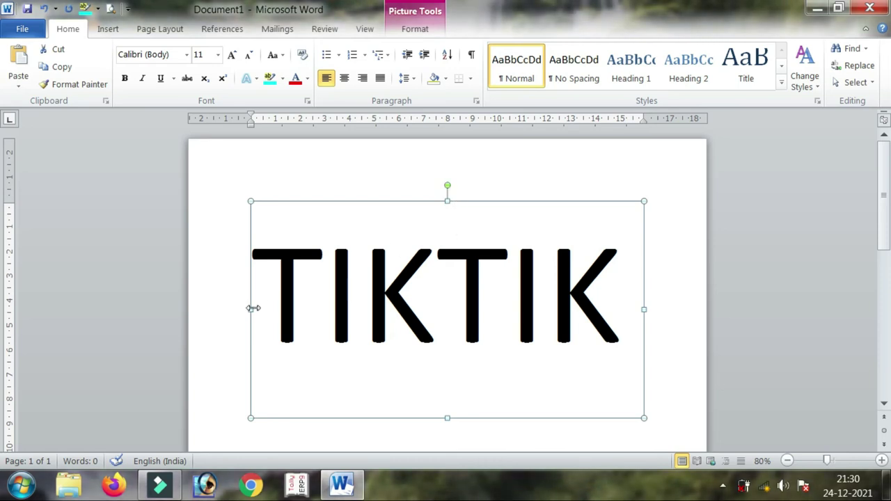
pyautogui.moveTo(250, 310); pyautogui.dragTo(801, 318)
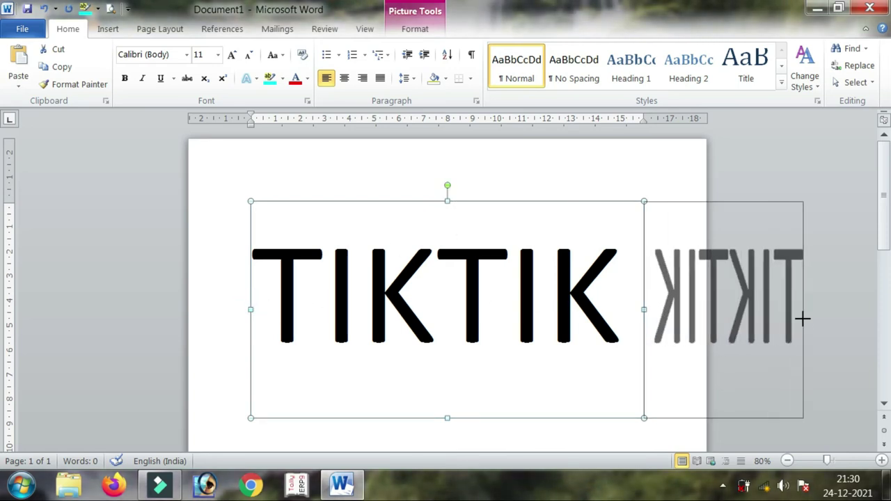
pyautogui.moveTo(411, 310); pyautogui.dragTo(651, 304)
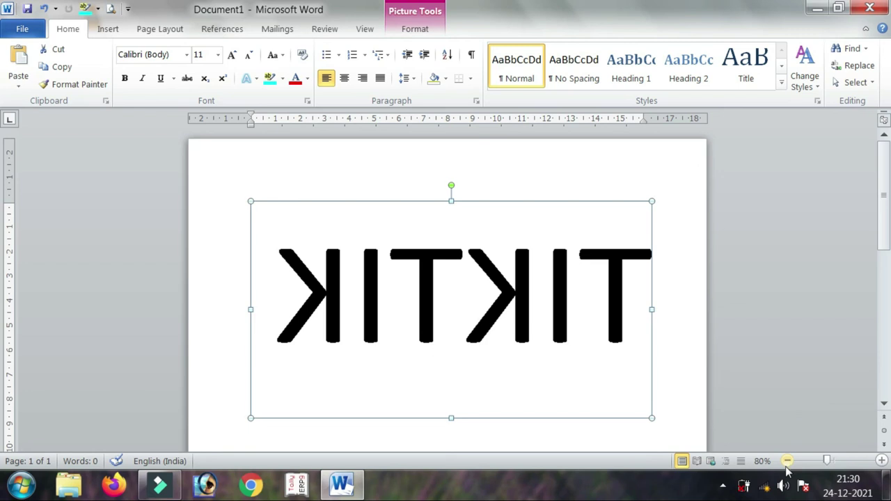
pyautogui.click(722, 486)
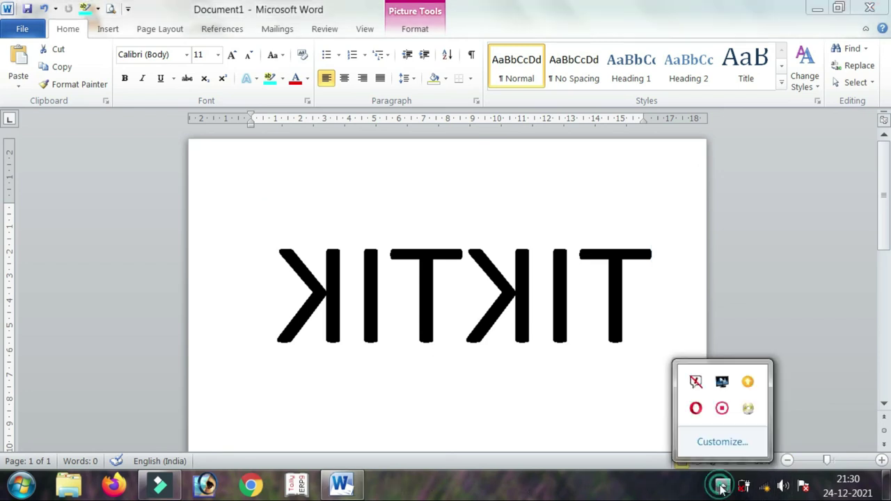
pyautogui.rightClick(723, 410)
pyautogui.click(754, 418)
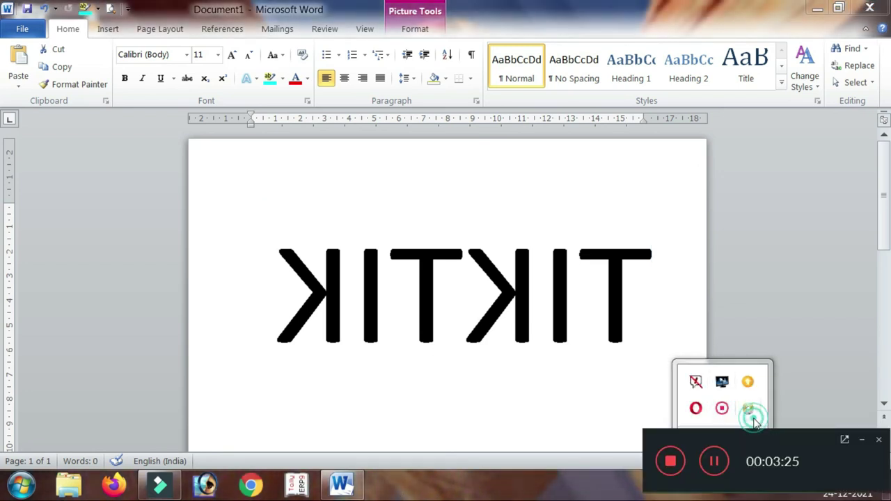